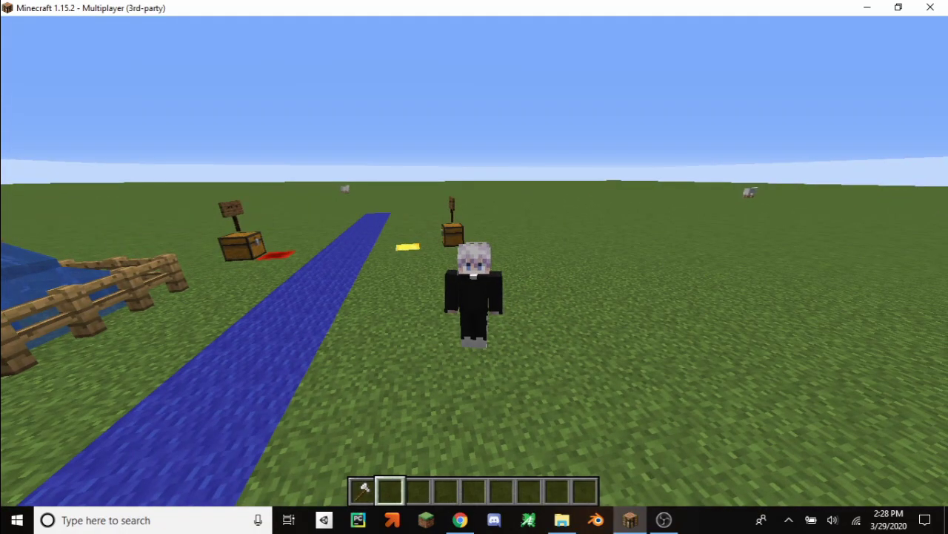
- Walk in first-person up to the chest under the Menu GUI sign, then pause the game
{"action": "key", "text": "F5"}
{"action": "key", "text": "w"}
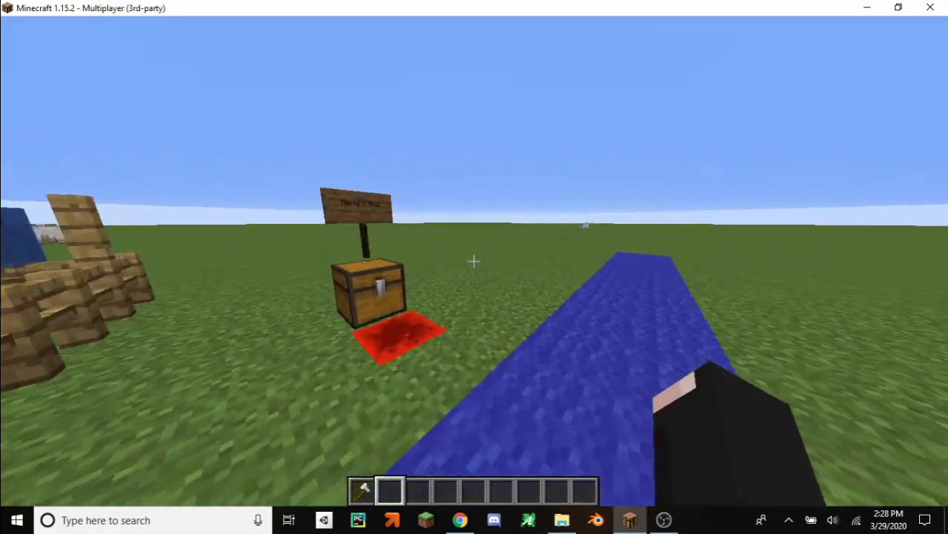
{"action": "key", "text": "Escape"}
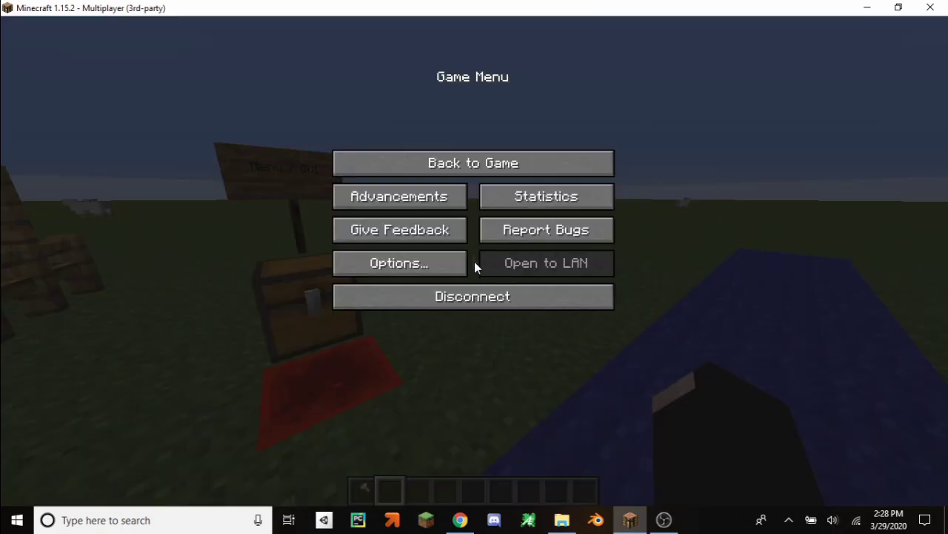
- Bring up the SkriptSB Minehut dashboard in Chrome and scroll through its Appearance page
{"action": "left_click", "coordinate": [460, 520]}
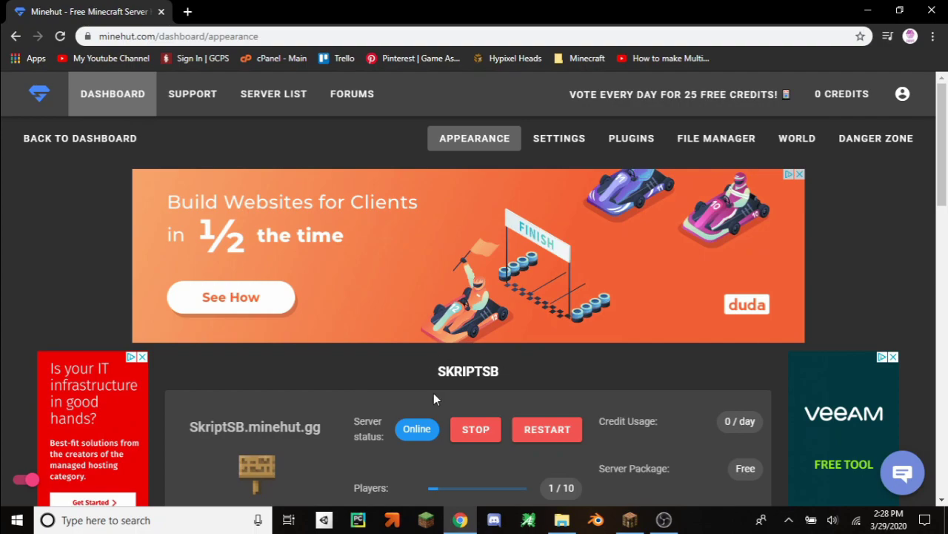
{"action": "scroll", "coordinate": [434, 393], "scroll_direction": "down", "scroll_amount": 3}
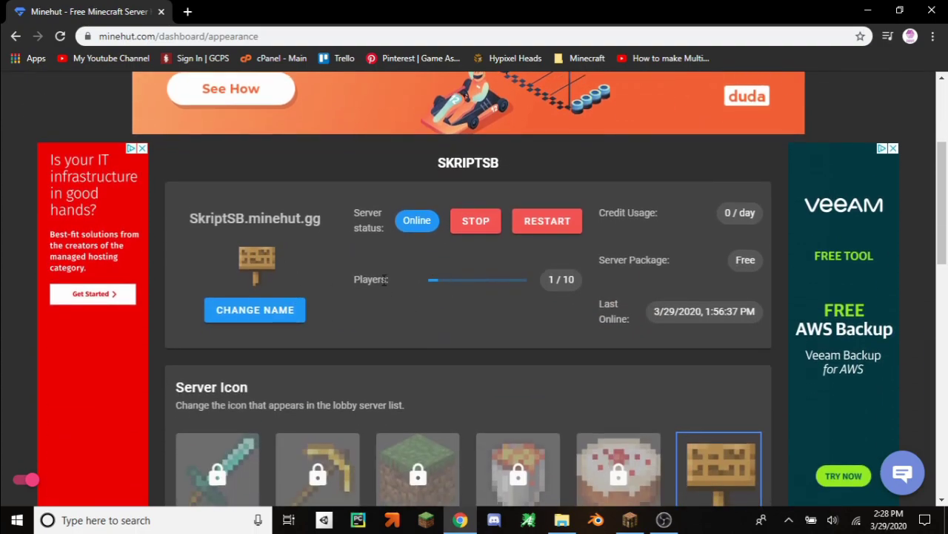
{"action": "scroll", "coordinate": [384, 289], "scroll_direction": "up", "scroll_amount": 2}
{"action": "scroll", "coordinate": [554, 237], "scroll_direction": "up", "scroll_amount": 1}
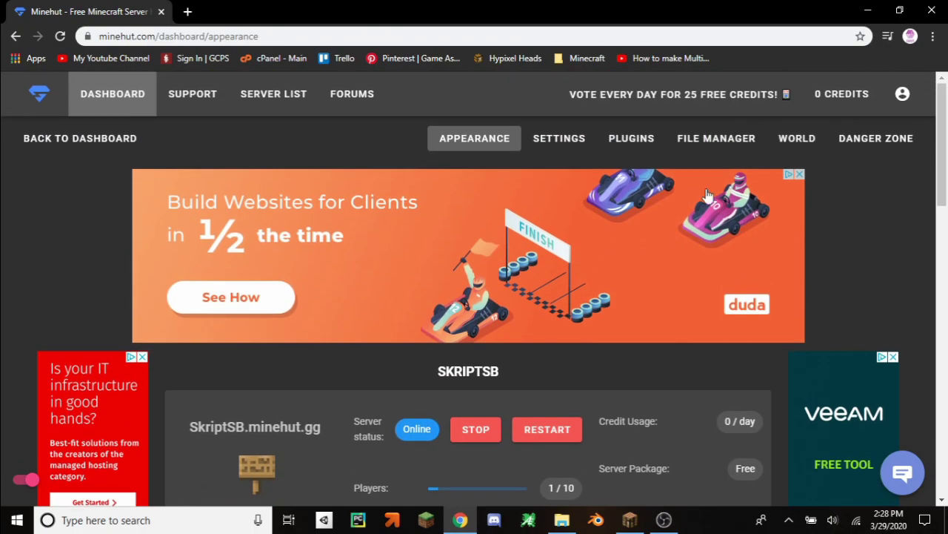
- Open the SkriptSB server's plugins page and scroll the plugin catalogue
{"action": "left_click", "coordinate": [623, 141]}
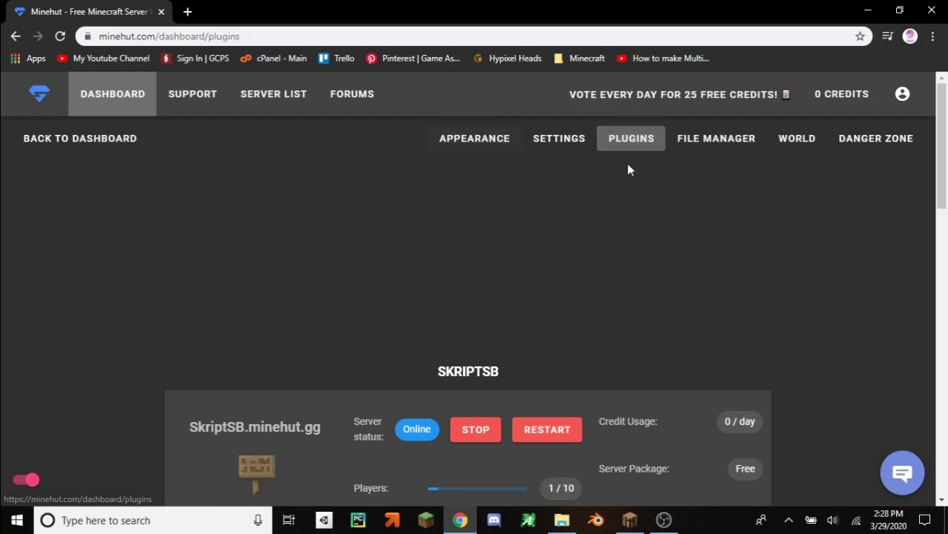
{"action": "scroll", "coordinate": [309, 325], "scroll_direction": "down", "scroll_amount": 5}
{"action": "scroll", "coordinate": [259, 281], "scroll_direction": "down", "scroll_amount": 1}
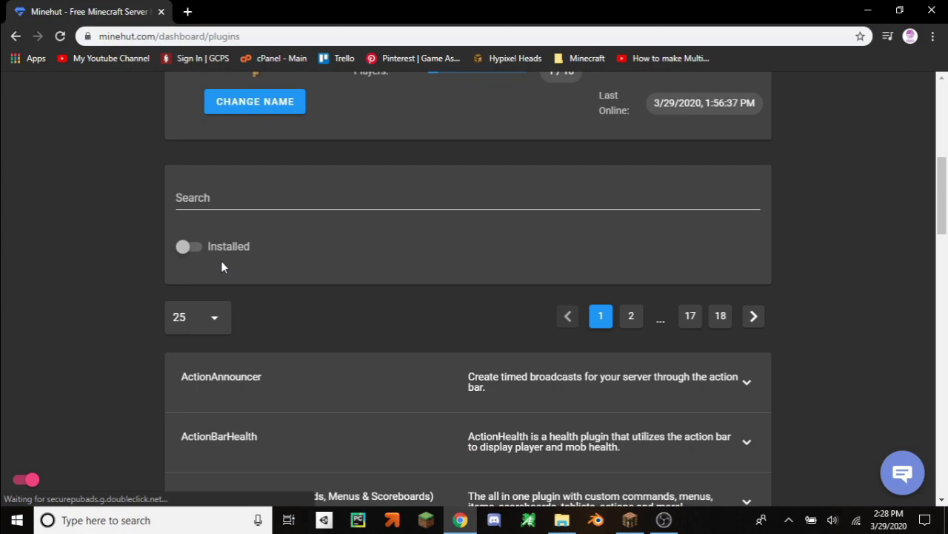
- Filter to installed plugins to confirm Skript and its addons are present, then clear the filter
{"action": "left_click", "coordinate": [184, 248]}
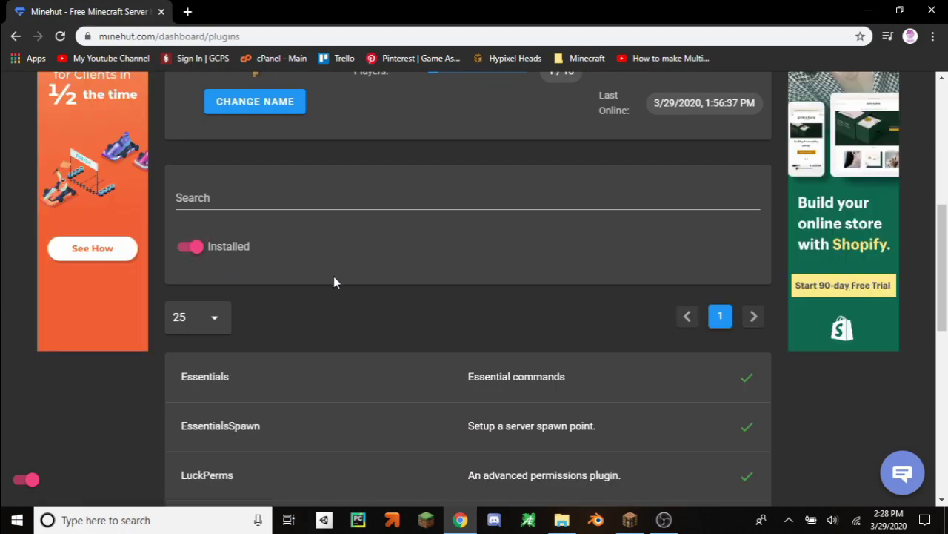
{"action": "scroll", "coordinate": [223, 311], "scroll_direction": "down", "scroll_amount": 4}
{"action": "scroll", "coordinate": [296, 334], "scroll_direction": "down", "scroll_amount": 1}
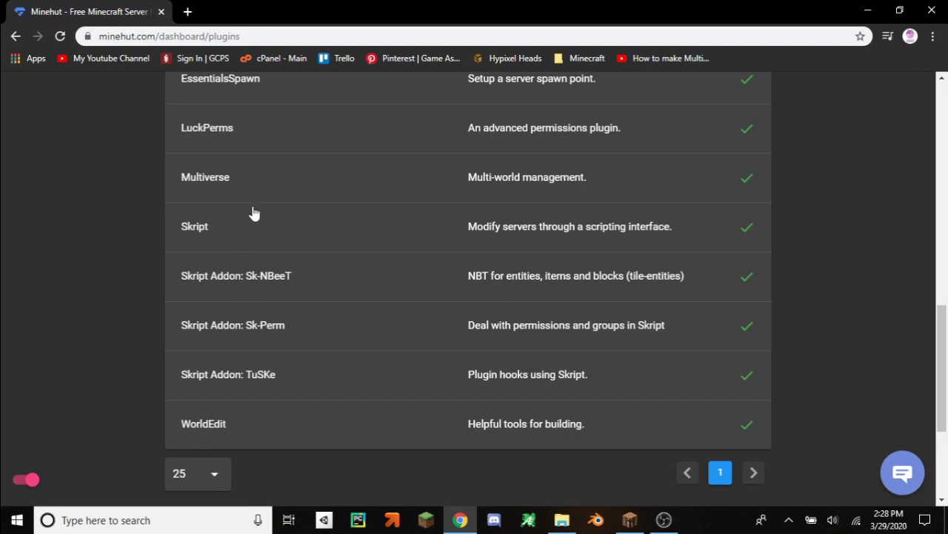
{"action": "scroll", "coordinate": [282, 311], "scroll_direction": "up", "scroll_amount": 1}
{"action": "scroll", "coordinate": [223, 207], "scroll_direction": "up", "scroll_amount": 3}
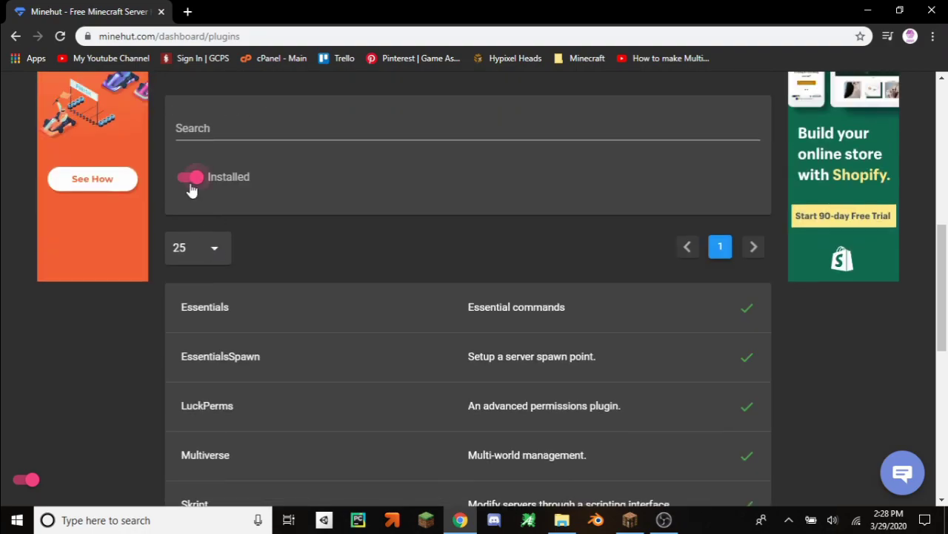
{"action": "scroll", "coordinate": [379, 206], "scroll_direction": "up", "scroll_amount": 2}
{"action": "left_click", "coordinate": [275, 271]}
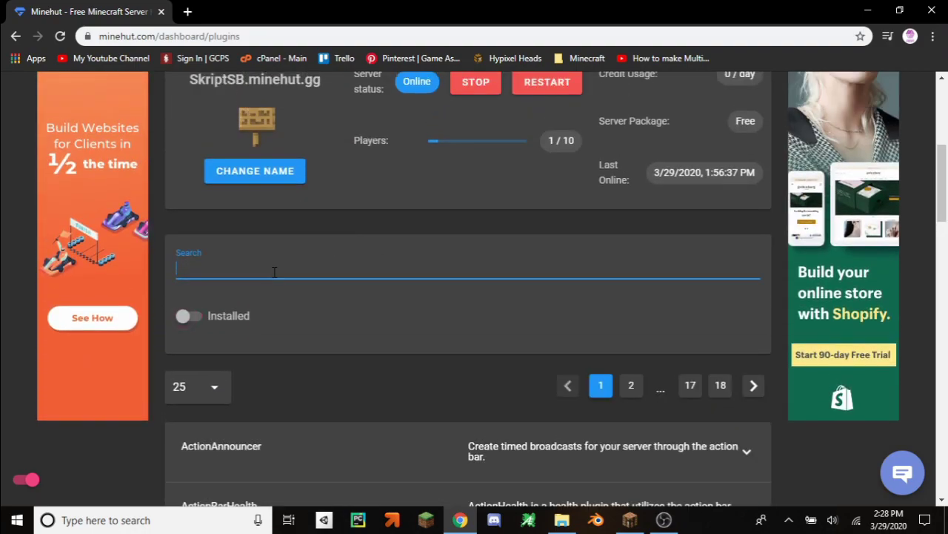
{"action": "type", "text": "Skript"}
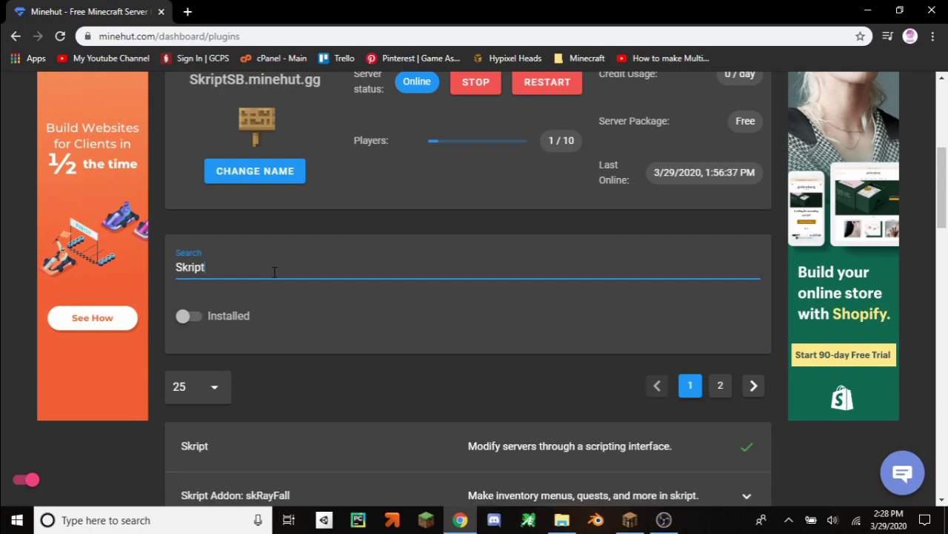
{"action": "scroll", "coordinate": [309, 324], "scroll_direction": "down", "scroll_amount": 5}
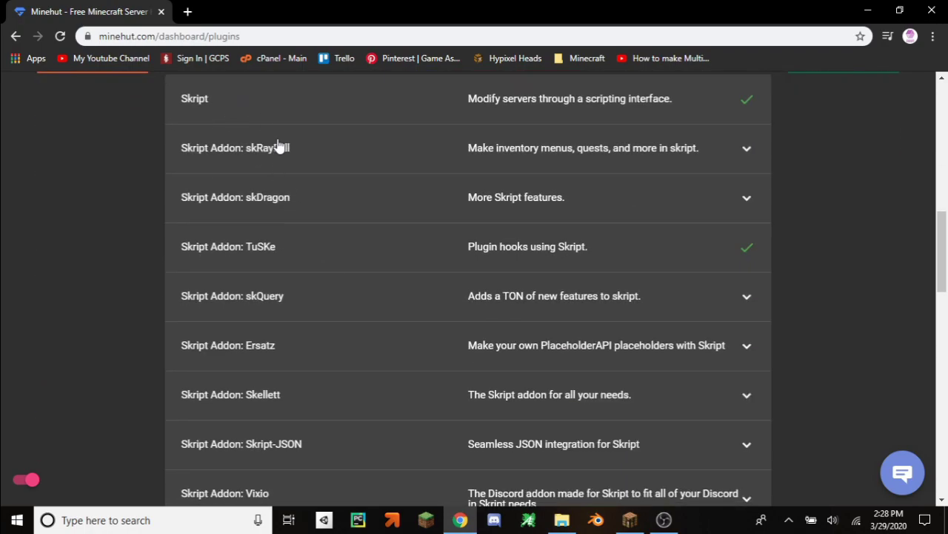
{"action": "scroll", "coordinate": [364, 317], "scroll_direction": "down", "scroll_amount": 2}
{"action": "scroll", "coordinate": [364, 317], "scroll_direction": "down", "scroll_amount": 1}
{"action": "scroll", "coordinate": [362, 256], "scroll_direction": "down", "scroll_amount": 4}
{"action": "scroll", "coordinate": [405, 423], "scroll_direction": "down", "scroll_amount": 2}
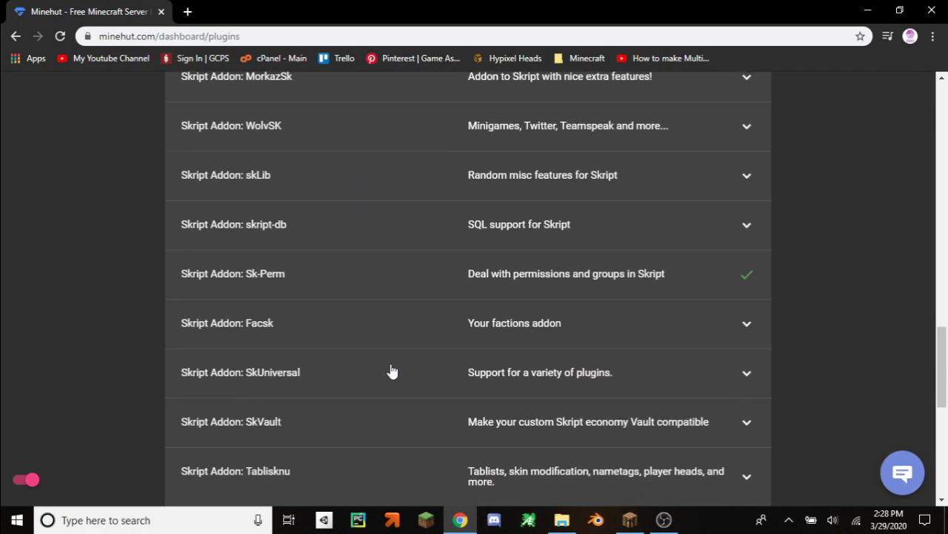
{"action": "scroll", "coordinate": [390, 370], "scroll_direction": "up", "scroll_amount": 5}
{"action": "scroll", "coordinate": [395, 346], "scroll_direction": "up", "scroll_amount": 5}
{"action": "scroll", "coordinate": [364, 313], "scroll_direction": "up", "scroll_amount": 2}
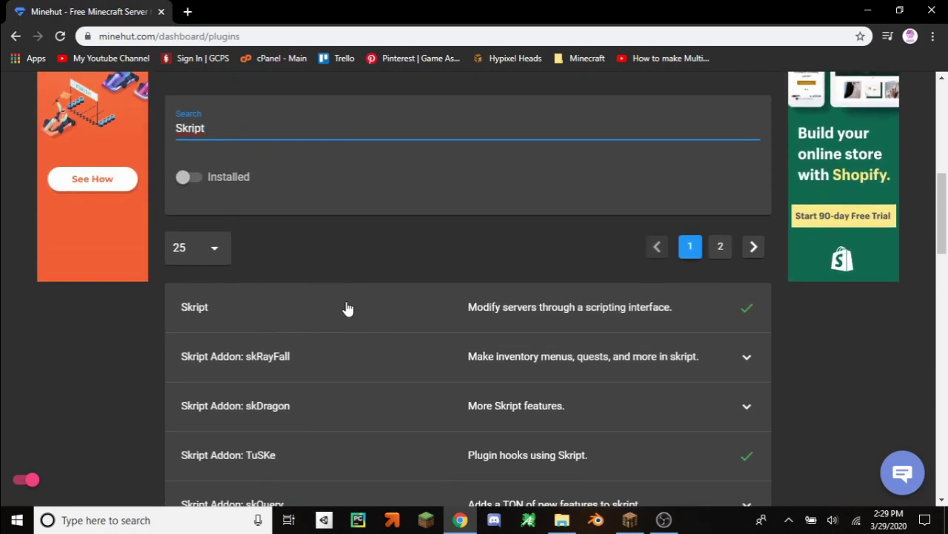
{"action": "left_click_drag", "start_coordinate": [226, 137], "coordinate": [169, 131]}
{"action": "key", "text": "BackSpace"}
{"action": "left_click", "coordinate": [424, 157]}
{"action": "scroll", "coordinate": [659, 223], "scroll_direction": "up", "scroll_amount": 4}
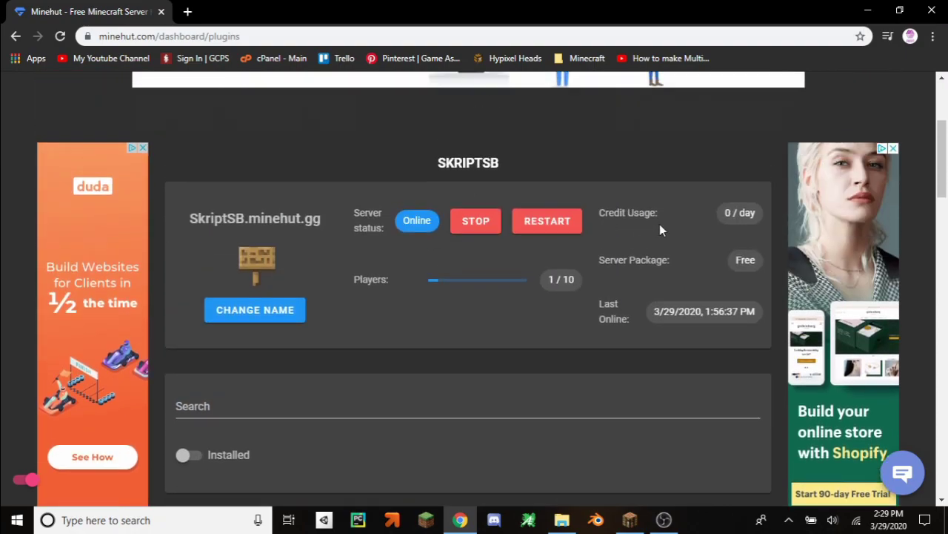
{"action": "scroll", "coordinate": [571, 250], "scroll_direction": "up", "scroll_amount": 1}
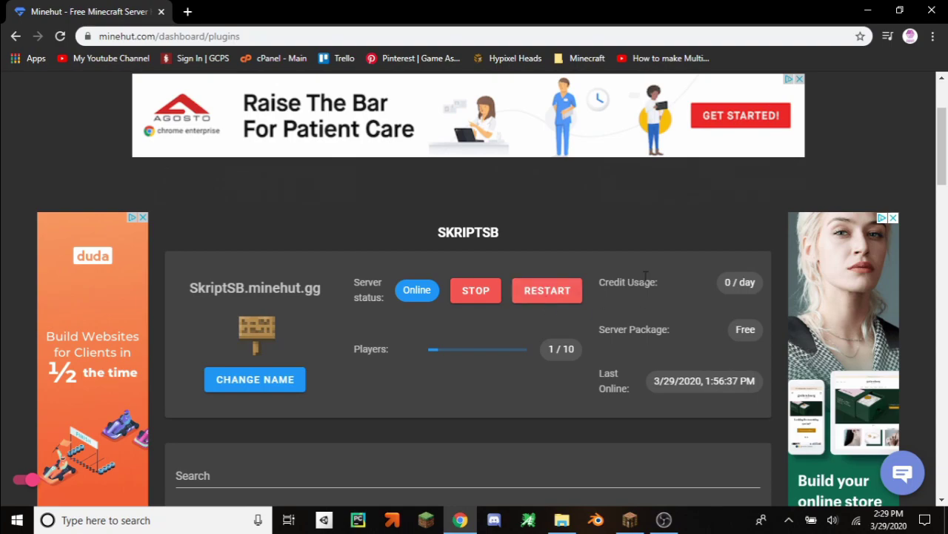
{"action": "scroll", "coordinate": [586, 249], "scroll_direction": "up", "scroll_amount": 1}
{"action": "scroll", "coordinate": [455, 282], "scroll_direction": "up", "scroll_amount": 1}
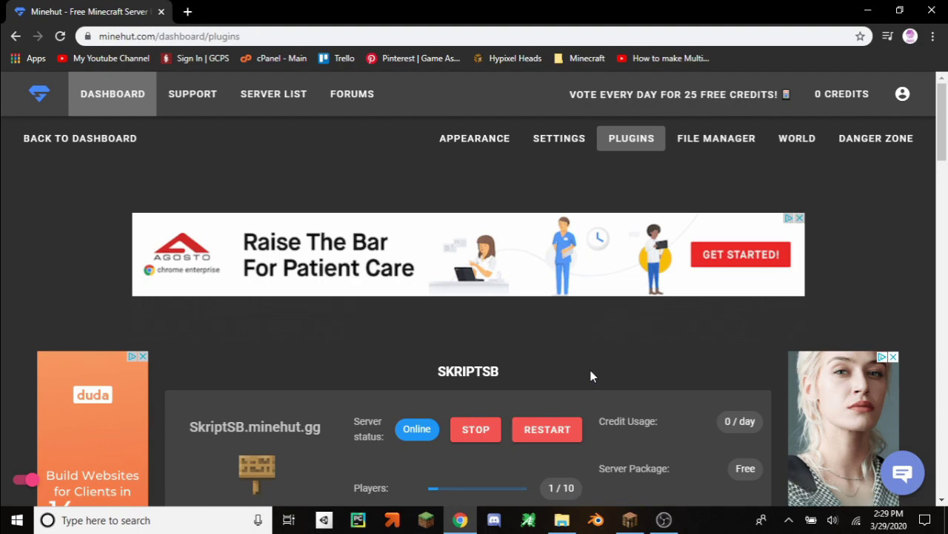
- Open the server's file manager and enter the plugins folder
{"action": "left_click", "coordinate": [697, 146]}
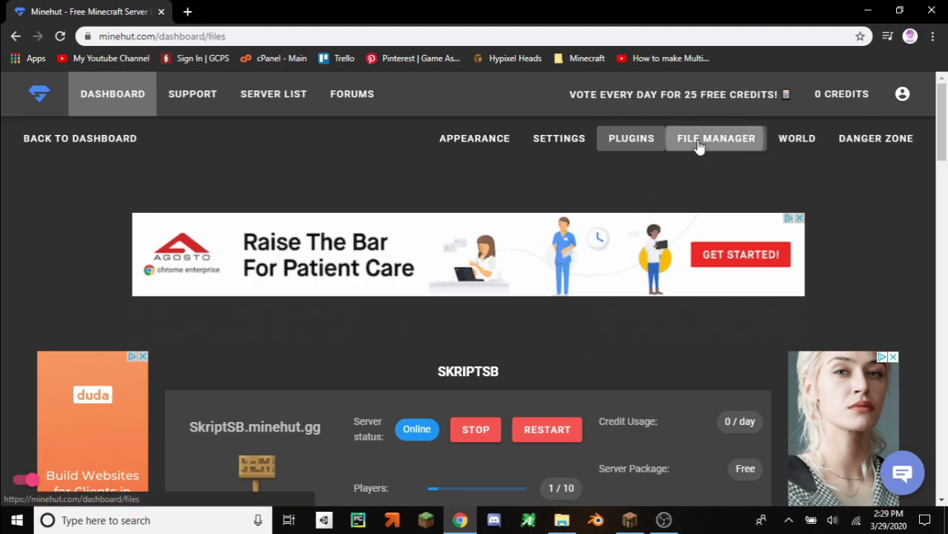
{"action": "scroll", "coordinate": [584, 251], "scroll_direction": "down", "scroll_amount": 4}
{"action": "scroll", "coordinate": [343, 293], "scroll_direction": "down", "scroll_amount": 4}
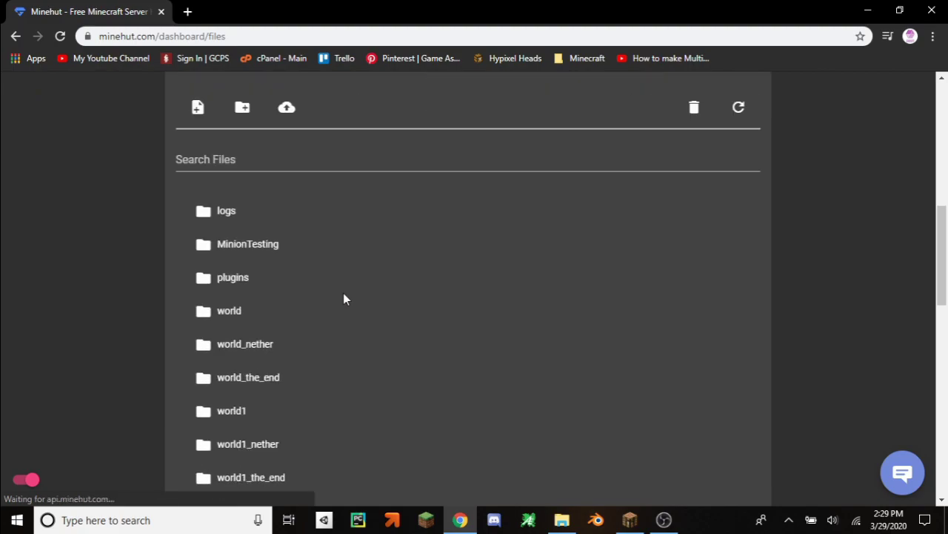
{"action": "left_click", "coordinate": [289, 269]}
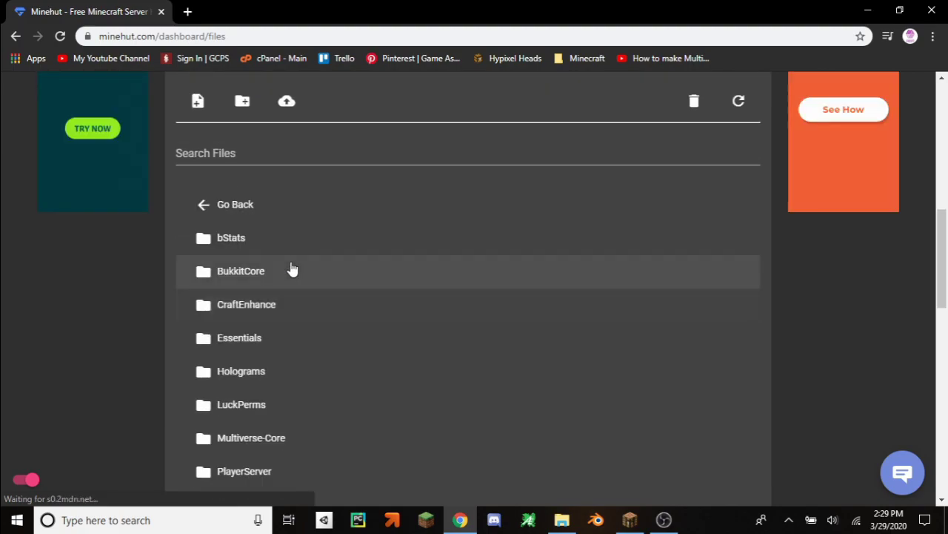
- Go into Skript > scripts and start creating a new file there
{"action": "scroll", "coordinate": [293, 271], "scroll_direction": "down", "scroll_amount": 5}
{"action": "left_click", "coordinate": [269, 269]}
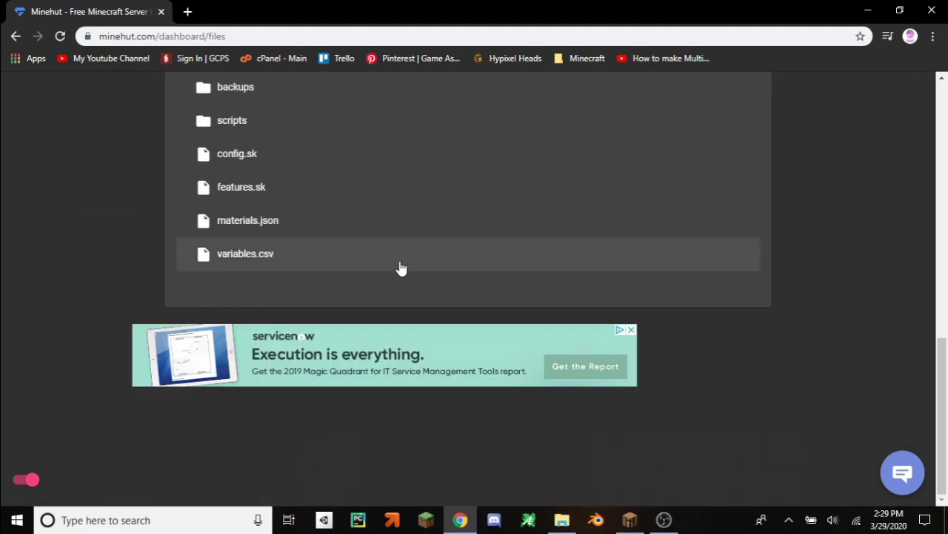
{"action": "scroll", "coordinate": [400, 268], "scroll_direction": "up", "scroll_amount": 3}
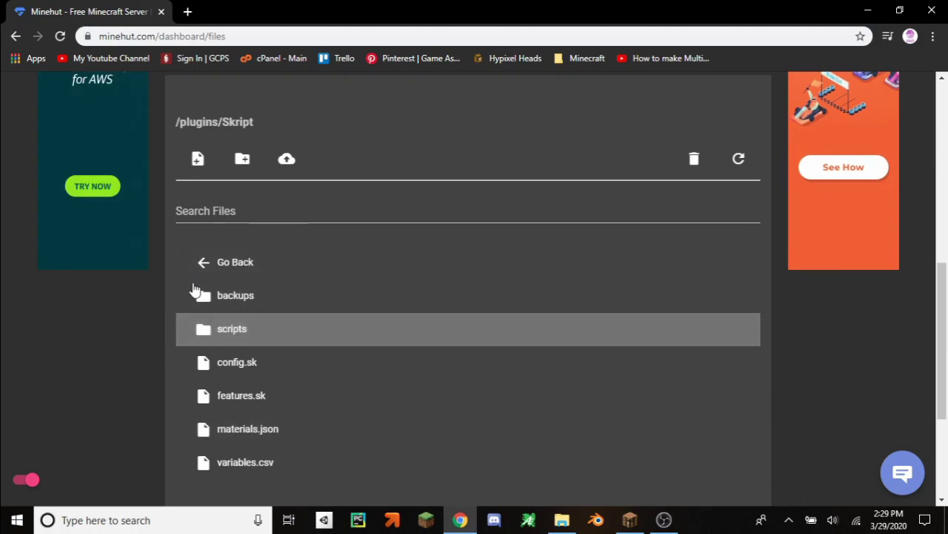
{"action": "left_click", "coordinate": [237, 329]}
{"action": "scroll", "coordinate": [259, 266], "scroll_direction": "down", "scroll_amount": 1}
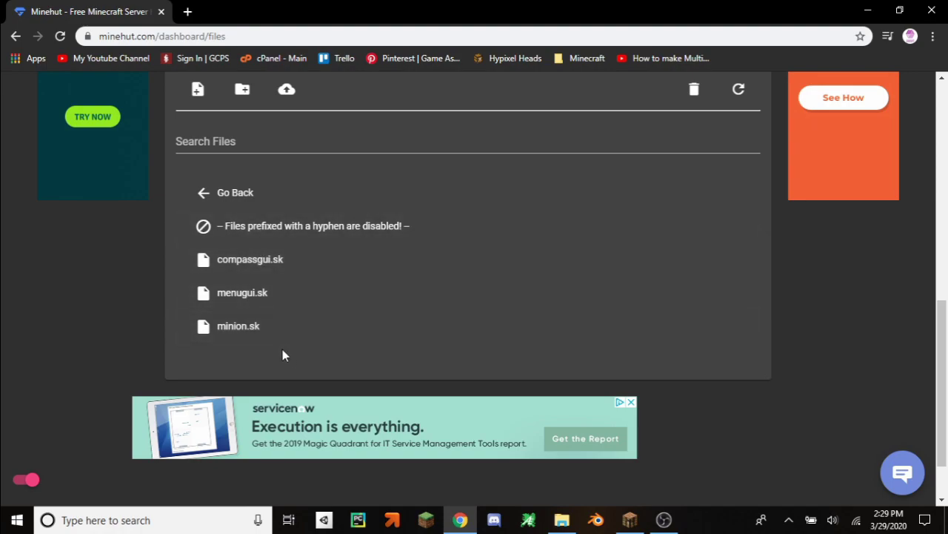
{"action": "scroll", "coordinate": [160, 267], "scroll_direction": "up", "scroll_amount": 1}
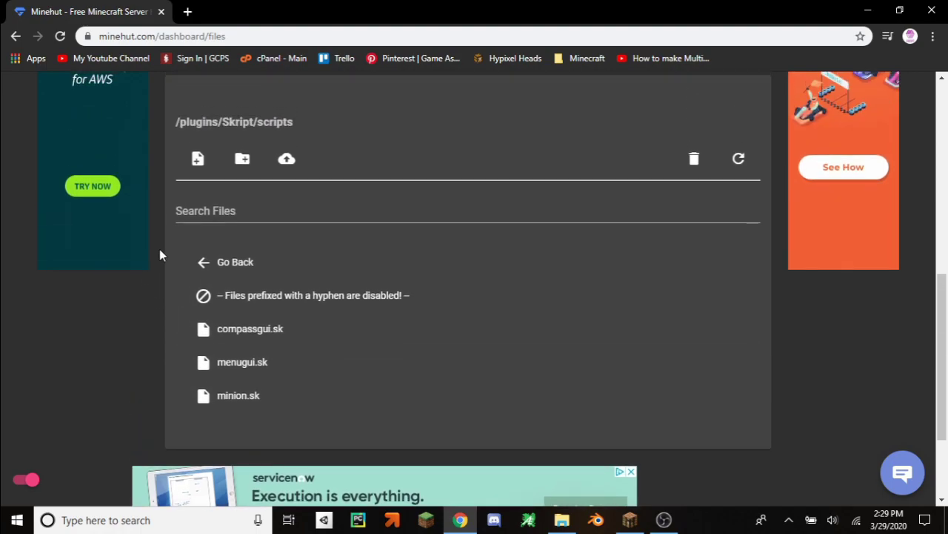
{"action": "left_click", "coordinate": [197, 161]}
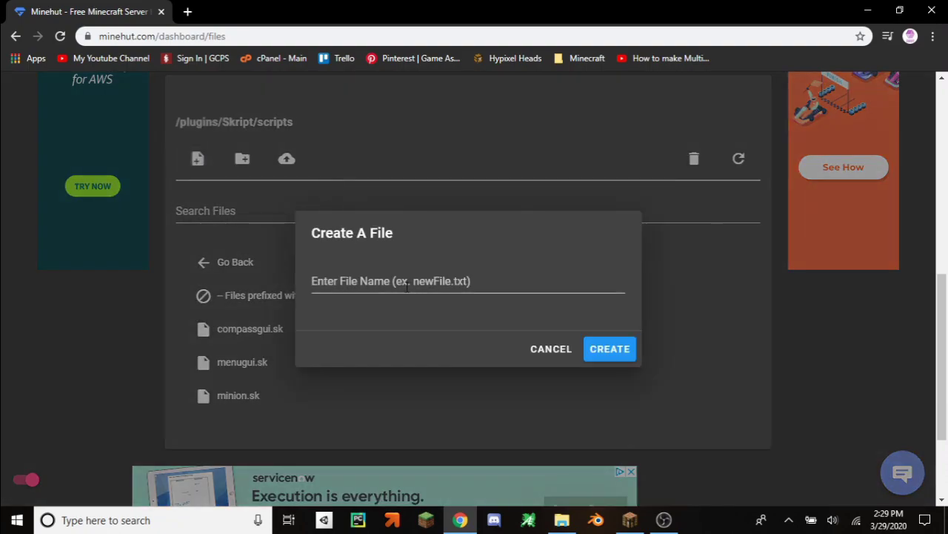
- Create an empty menu.sk file in the scripts folder and open it in the editor
{"action": "left_click", "coordinate": [444, 280]}
{"action": "type", "text": "menu"}
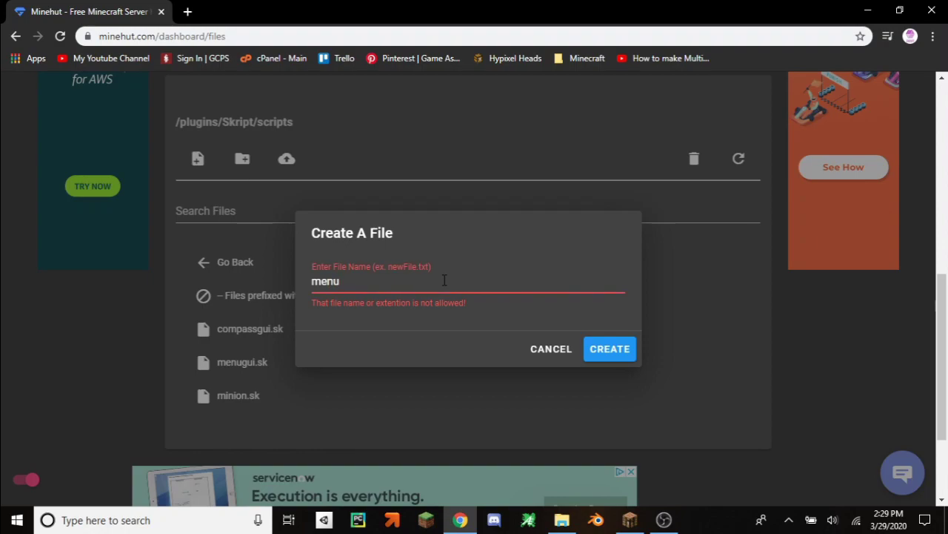
{"action": "type", "text": ".sk"}
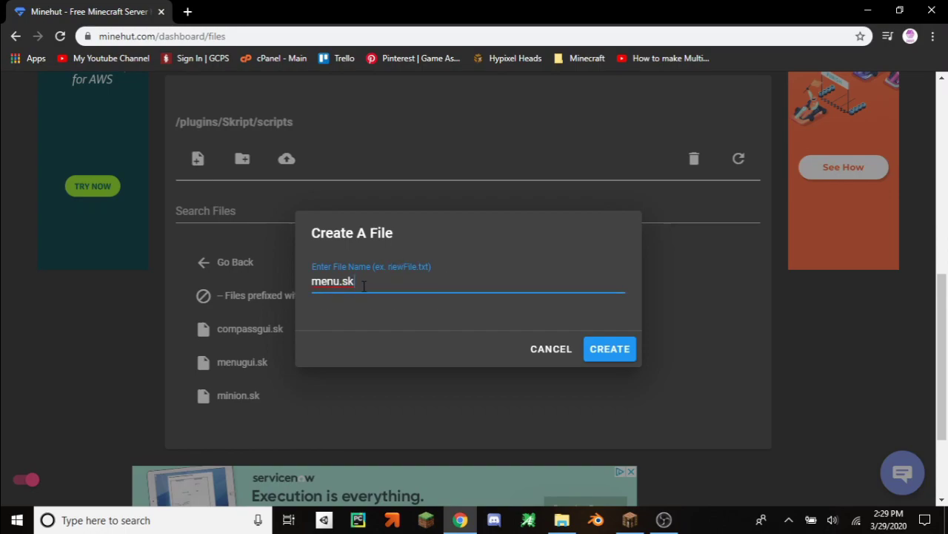
{"action": "left_click", "coordinate": [609, 349]}
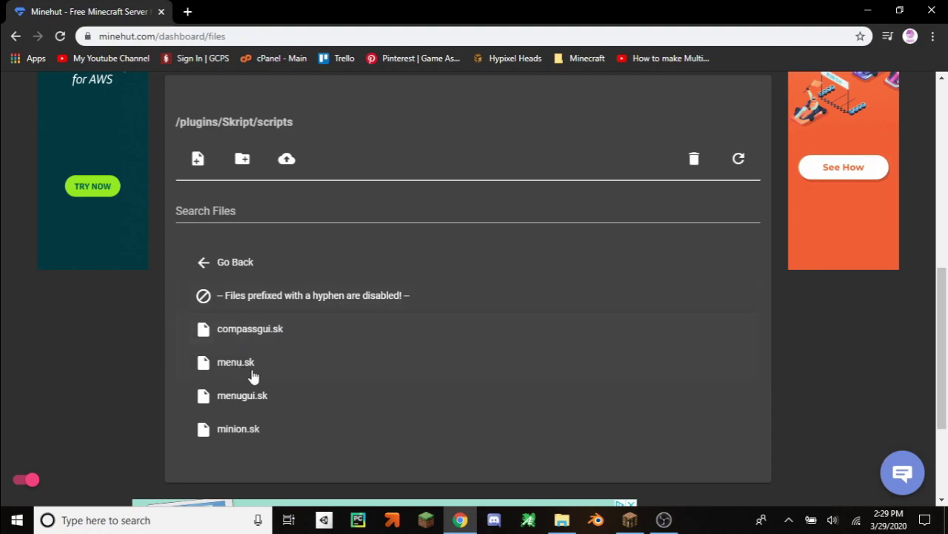
{"action": "left_click", "coordinate": [281, 362]}
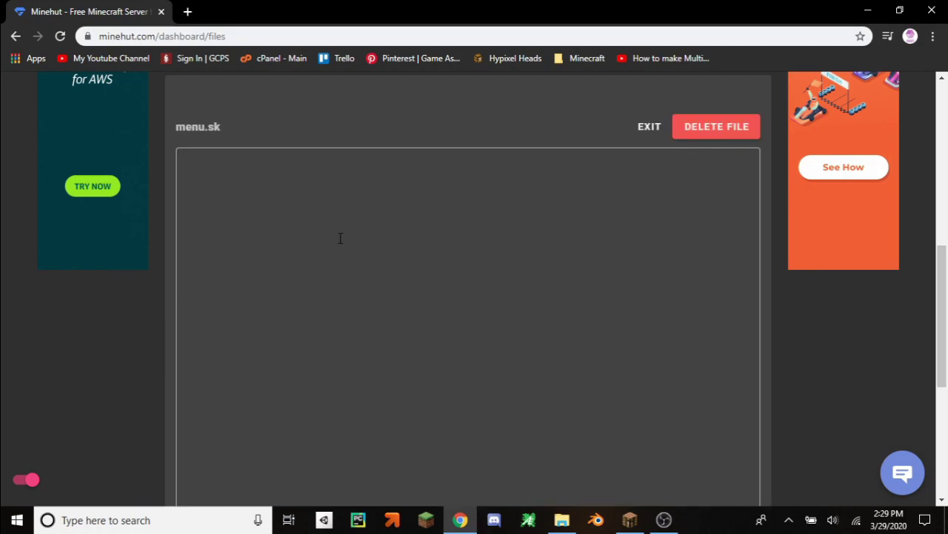
{"action": "scroll", "coordinate": [385, 238], "scroll_direction": "down", "scroll_amount": 1}
{"action": "left_click", "coordinate": [629, 522]}
- Resume Minecraft, hold the Iron Axe from hotbar slot 1, and return to the menu.sk editor
{"action": "left_click", "coordinate": [474, 163]}
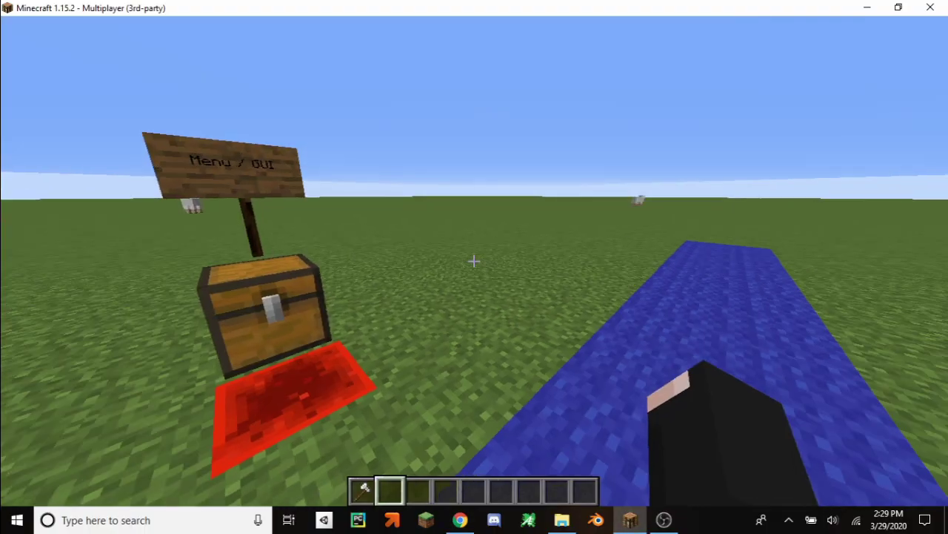
{"action": "key", "text": "e"}
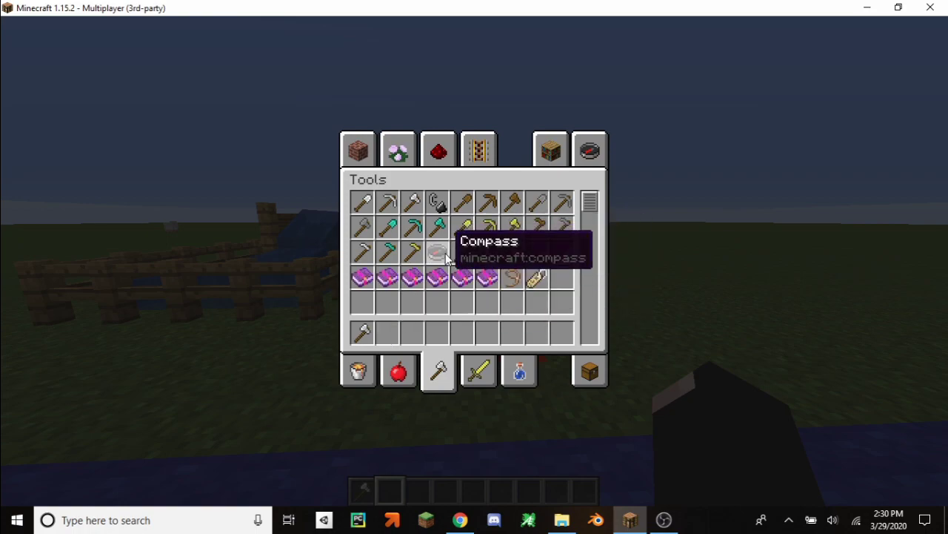
{"action": "left_click", "coordinate": [359, 151]}
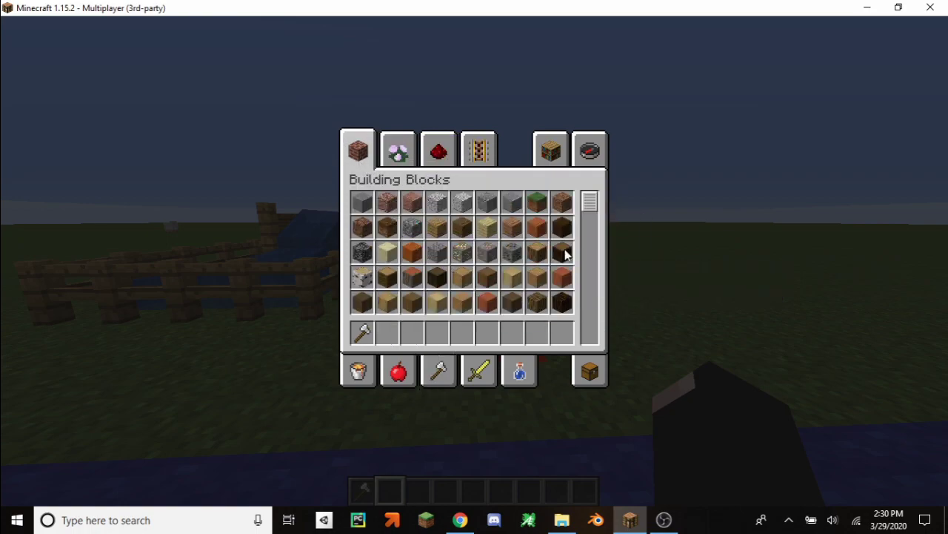
{"action": "key", "text": "e"}
{"action": "key", "text": "1"}
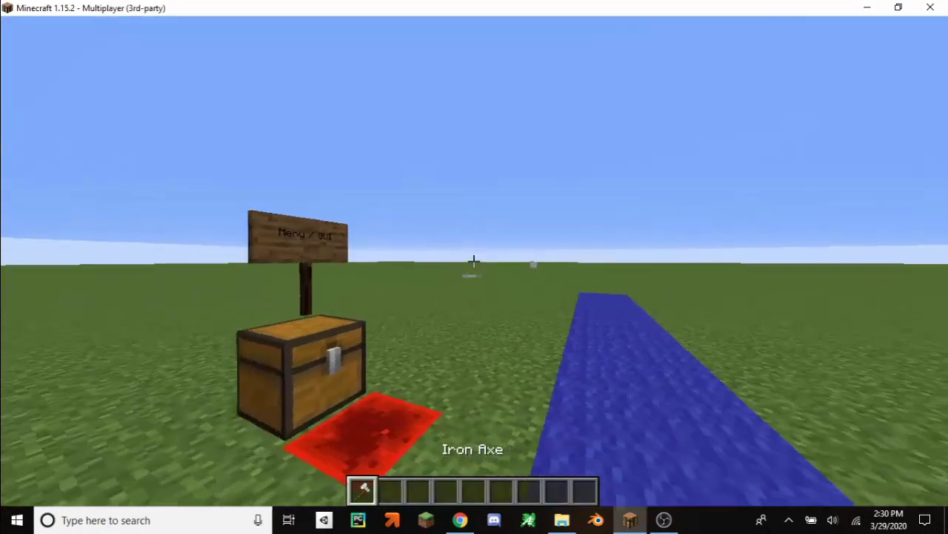
{"action": "key", "text": "Escape"}
{"action": "key", "text": "Escape"}
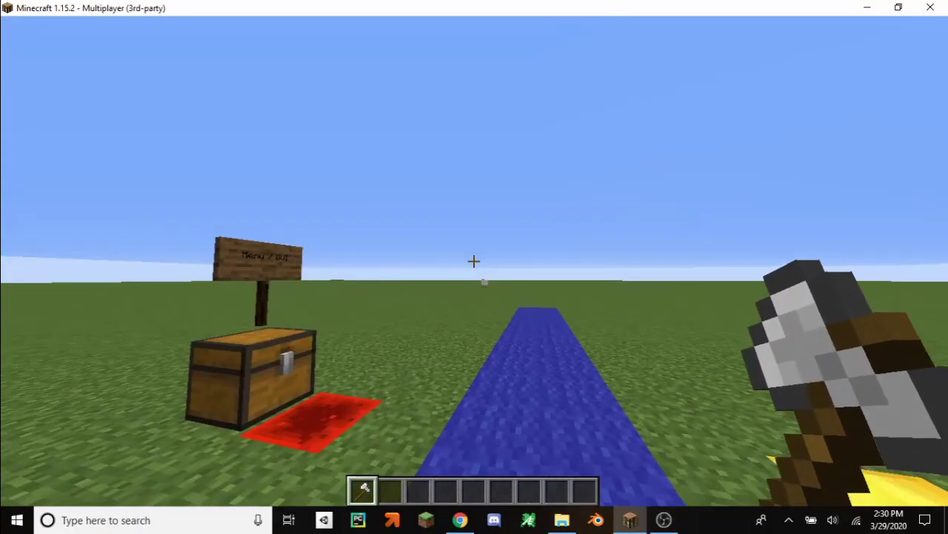
{"action": "key", "text": "Escape"}
{"action": "left_click", "coordinate": [460, 519]}
- Write an 'on rightclick with iron axe' trigger opening a size-3 virtual chest named "Menu", and save
{"action": "scroll", "coordinate": [294, 255], "scroll_direction": "up", "scroll_amount": 1}
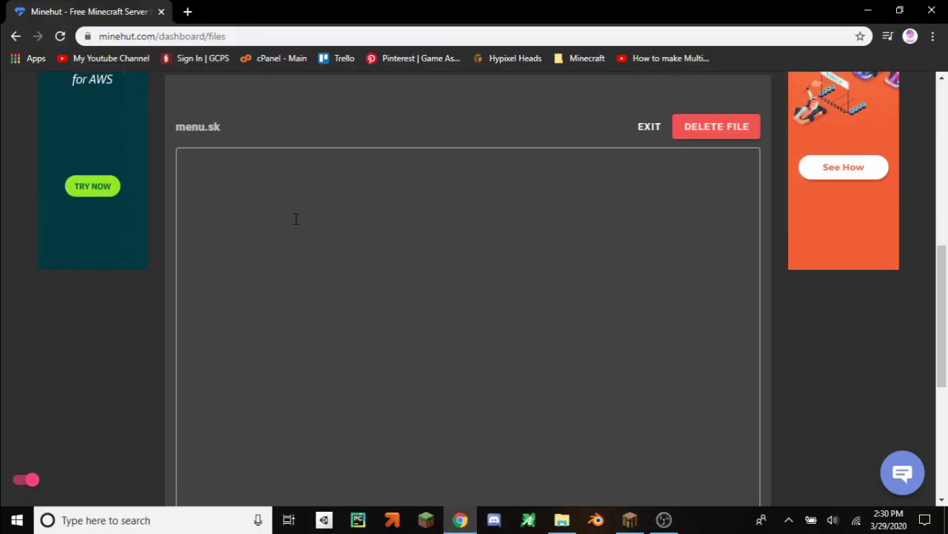
{"action": "left_click", "coordinate": [294, 213]}
{"action": "scroll", "coordinate": [295, 210], "scroll_direction": "down", "scroll_amount": 1}
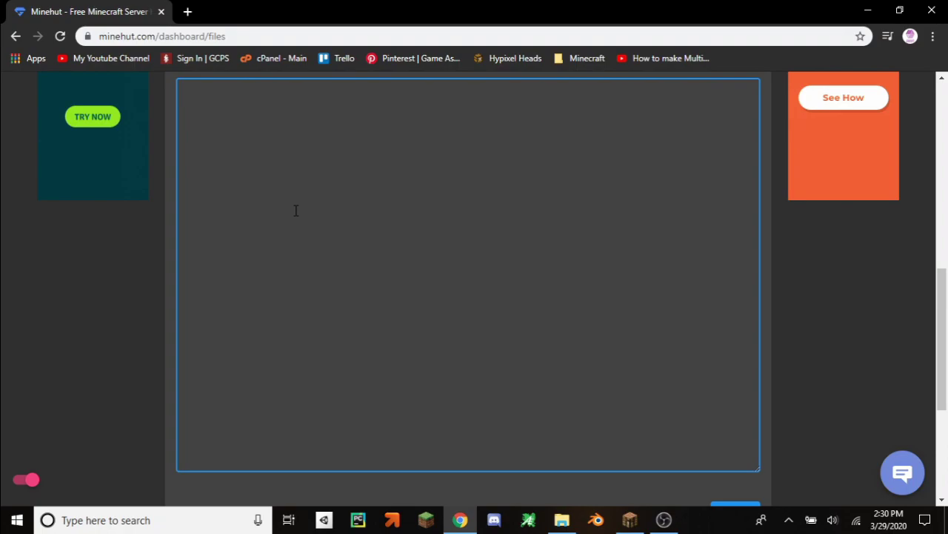
{"action": "type", "text": "on rightc"}
{"action": "type", "text": "lick with Iron Axe:"}
{"action": "type", "text": "pen virtual in"}
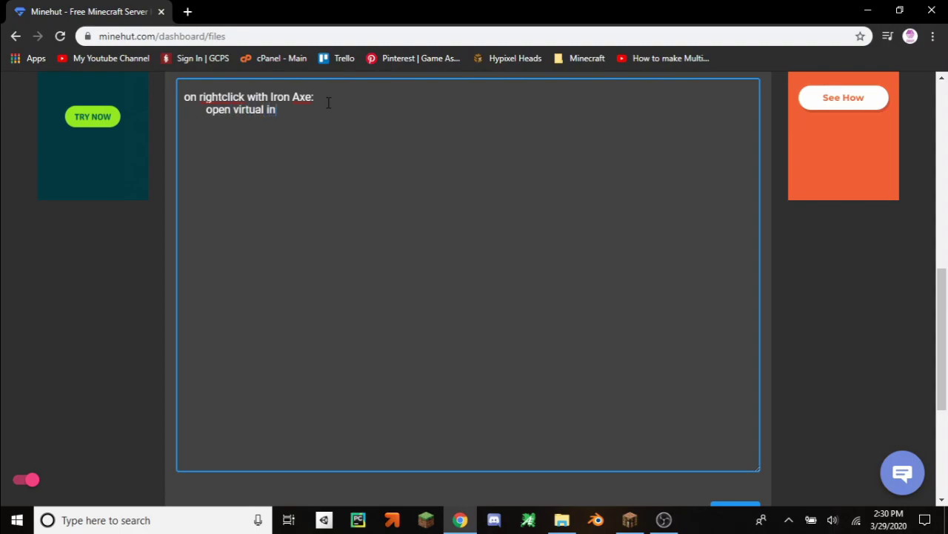
{"action": "type", "text": "ven"}
{"action": "type", "text": "chest"}
{"action": "type", "text": "named \""}
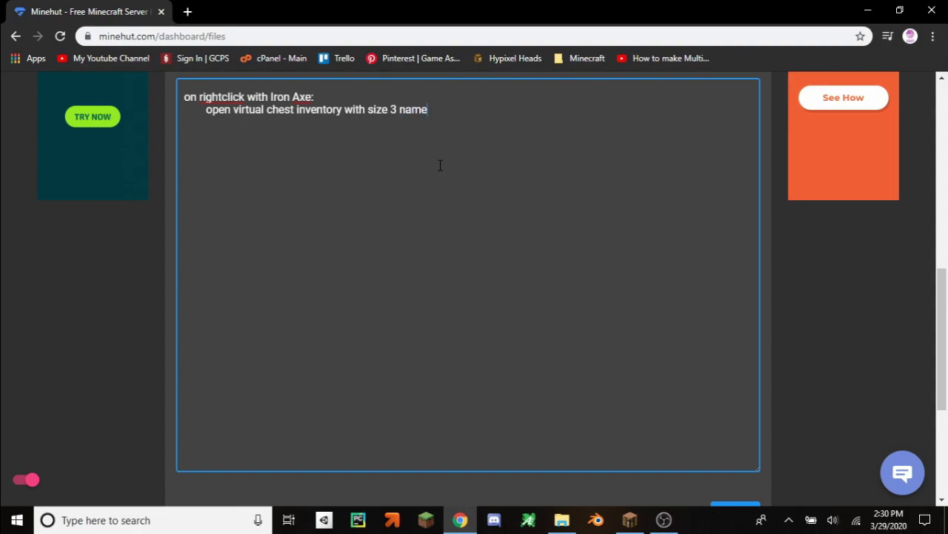
{"action": "type", "text": "Menu\" to player"}
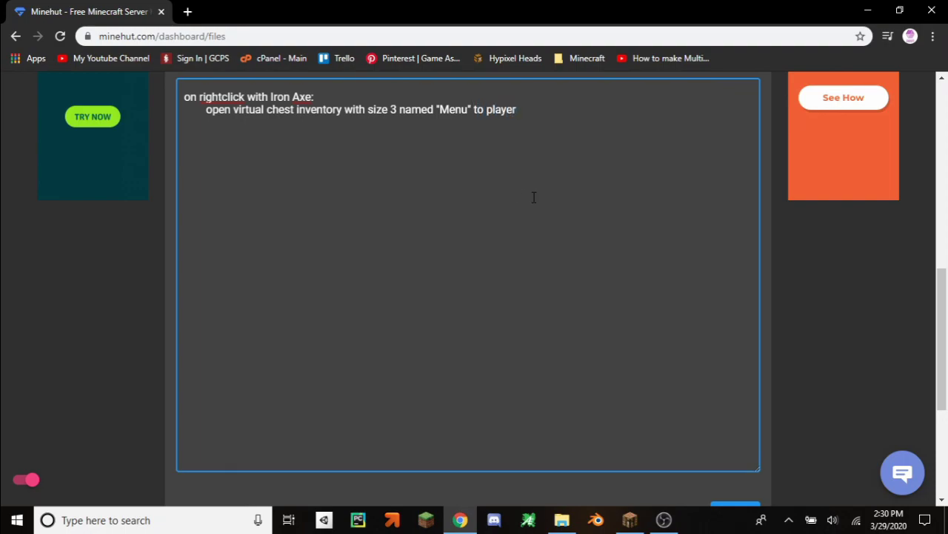
{"action": "scroll", "coordinate": [292, 189], "scroll_direction": "down", "scroll_amount": 1}
{"action": "left_click", "coordinate": [718, 448]}
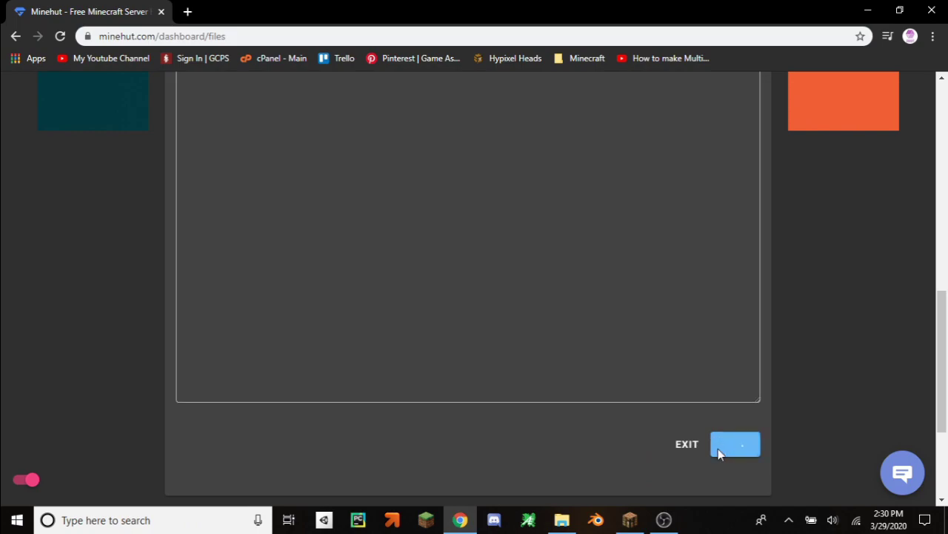
- Resume Minecraft and right-click with the Iron Axe to test the Menu chest
{"action": "left_click", "coordinate": [737, 450]}
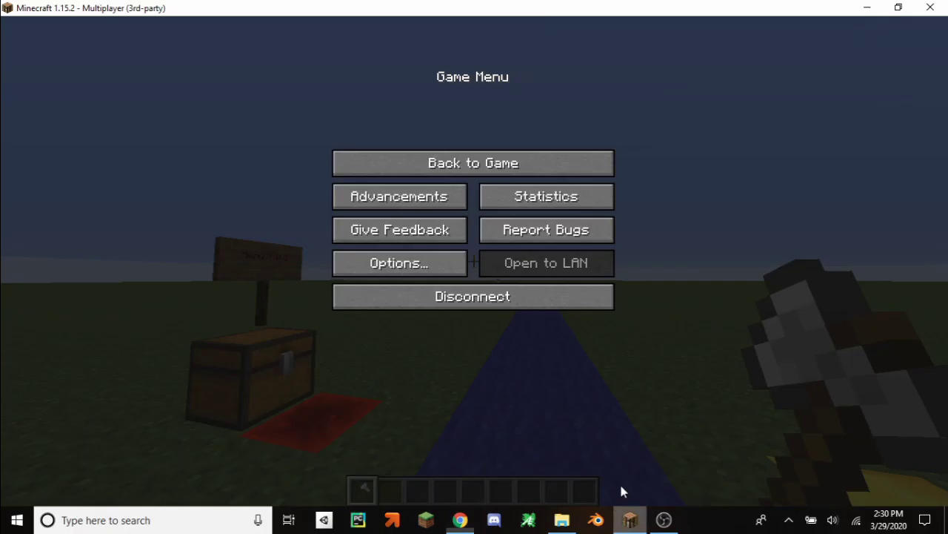
{"action": "left_click", "coordinate": [469, 163]}
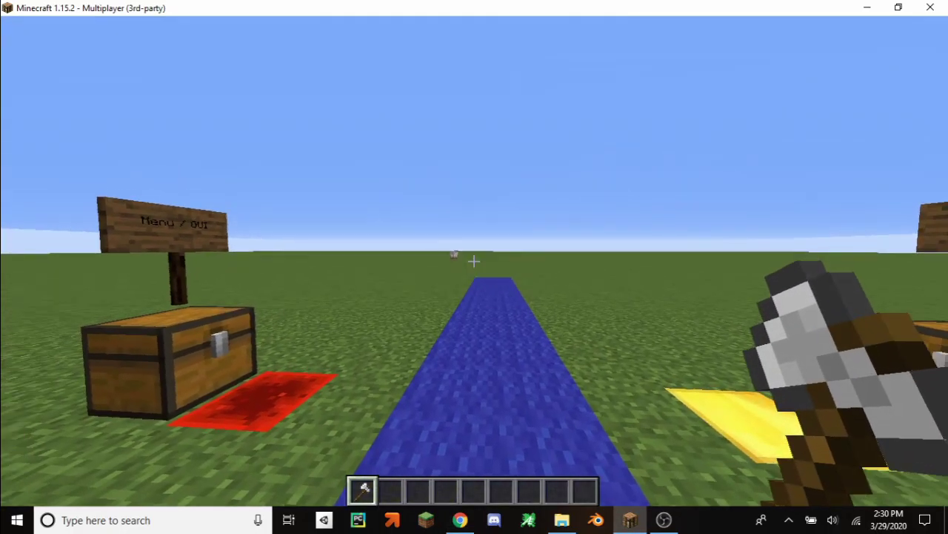
{"action": "right_click", "coordinate": [474, 261]}
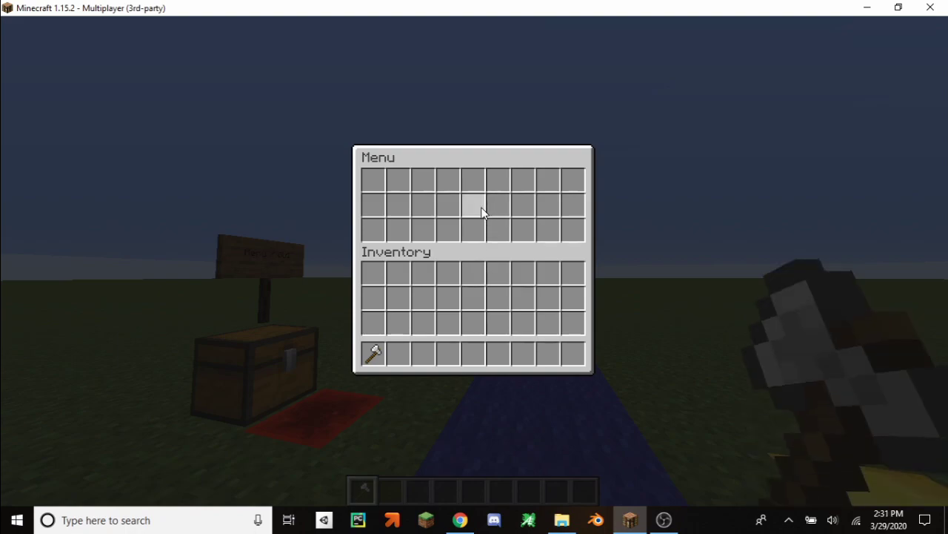
{"action": "key", "text": "Escape"}
- Reload Skript scripts via chat command and confirm the Iron Axe opens the three-row Menu chest
{"action": "scroll", "coordinate": [474, 266], "scroll_direction": "down", "scroll_amount": 1}
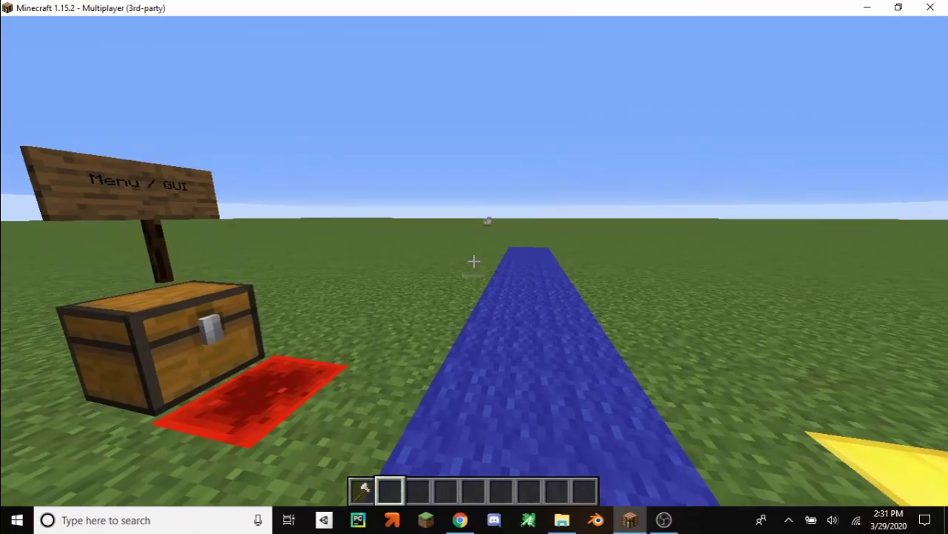
{"action": "key", "text": "slash"}
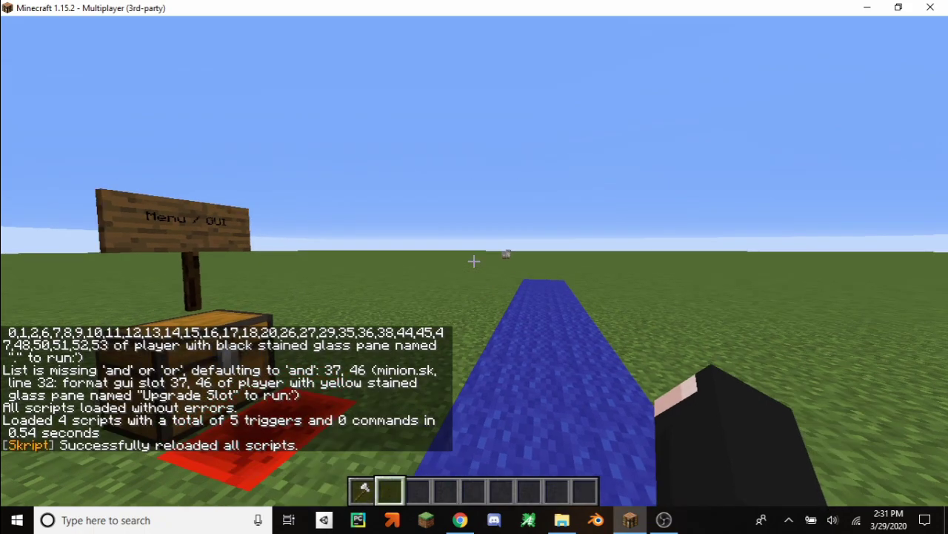
{"action": "scroll", "coordinate": [475, 266], "scroll_direction": "up", "scroll_amount": 1}
{"action": "right_click", "coordinate": [475, 261]}
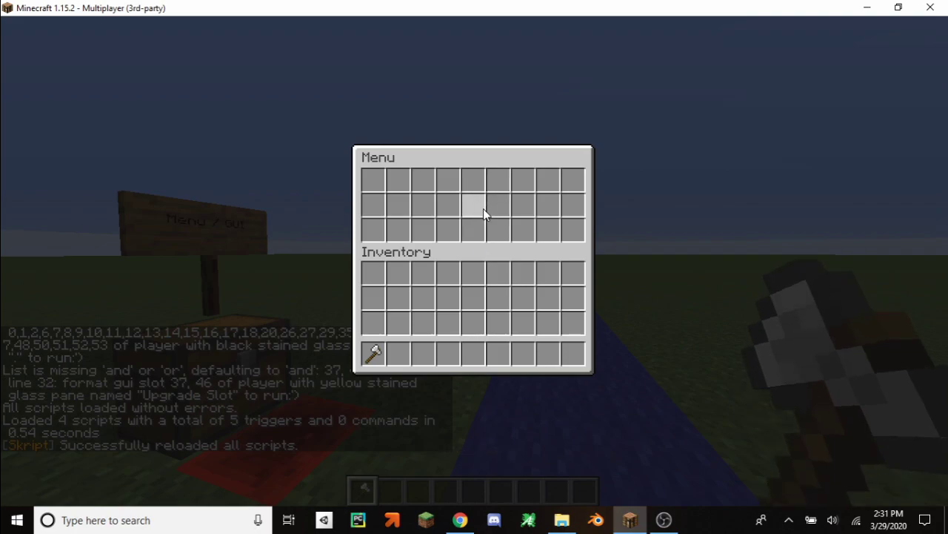
{"action": "key", "text": "Escape"}
{"action": "scroll", "coordinate": [474, 266], "scroll_direction": "down", "scroll_amount": 1}
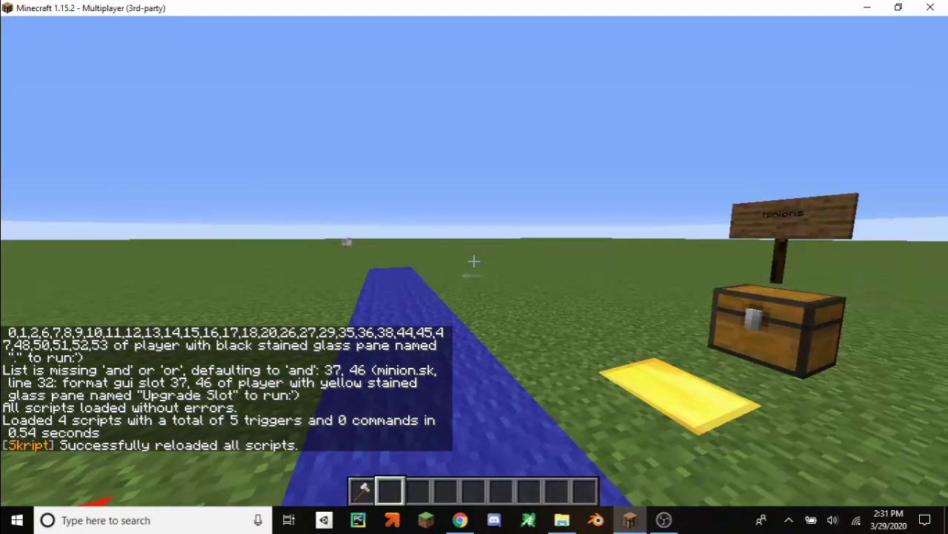
{"action": "key", "text": "F3"}
{"action": "key", "text": "F5"}
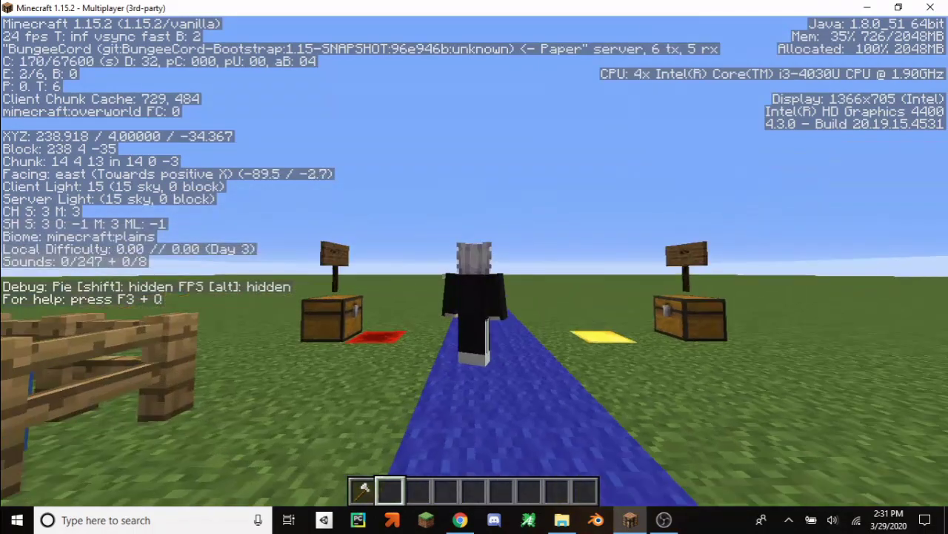
{"action": "key", "text": "F3"}
{"action": "key", "text": "F5"}
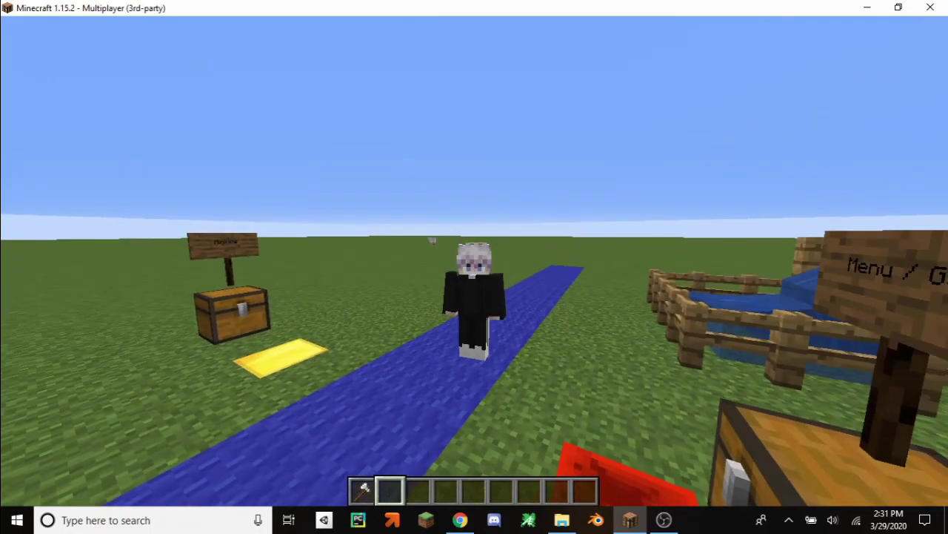
{"action": "key", "text": "F5"}
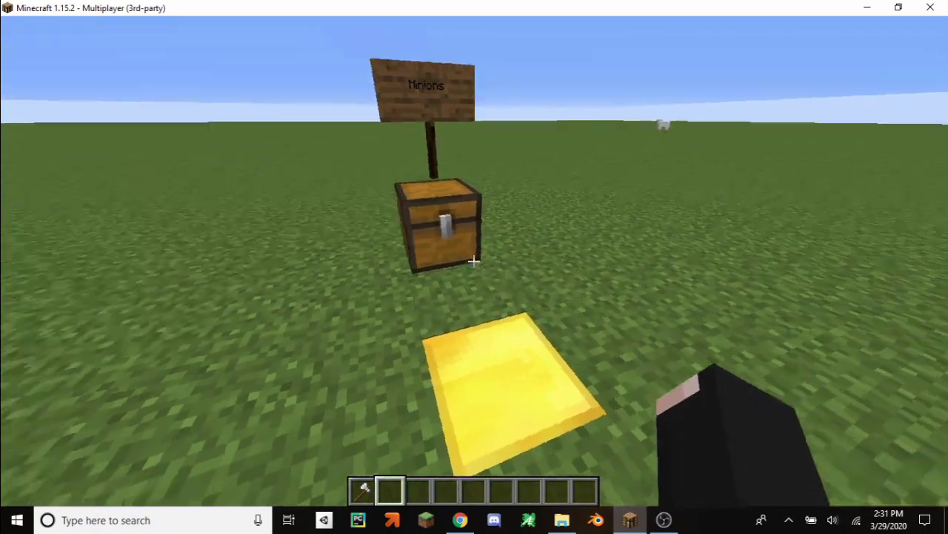
- Take a Cobblestone's Head from the Minions chest and place a Cobblestone Minion I
{"action": "right_click", "coordinate": [474, 261]}
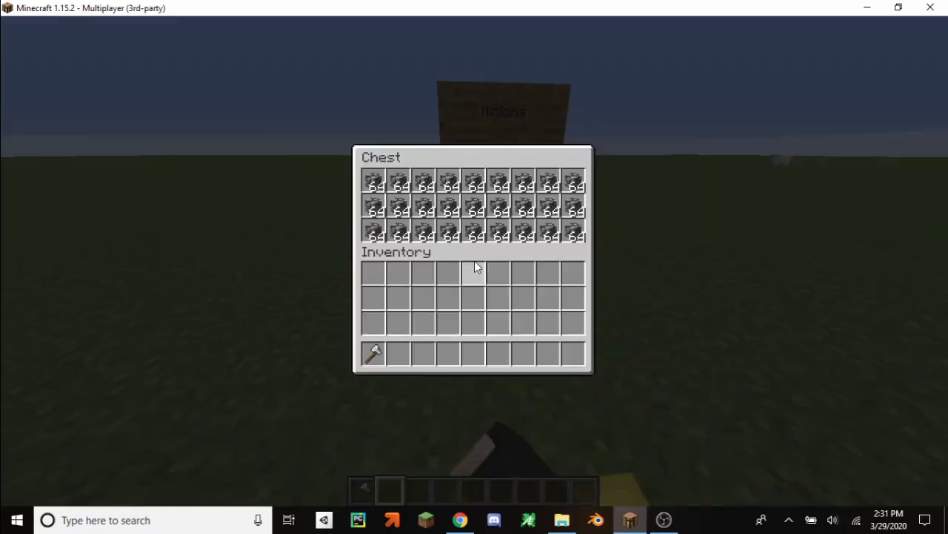
{"action": "left_click", "coordinate": [573, 234], "text": "shift"}
{"action": "key", "text": "Escape"}
{"action": "scroll", "coordinate": [474, 261], "scroll_direction": "down", "scroll_amount": 2}
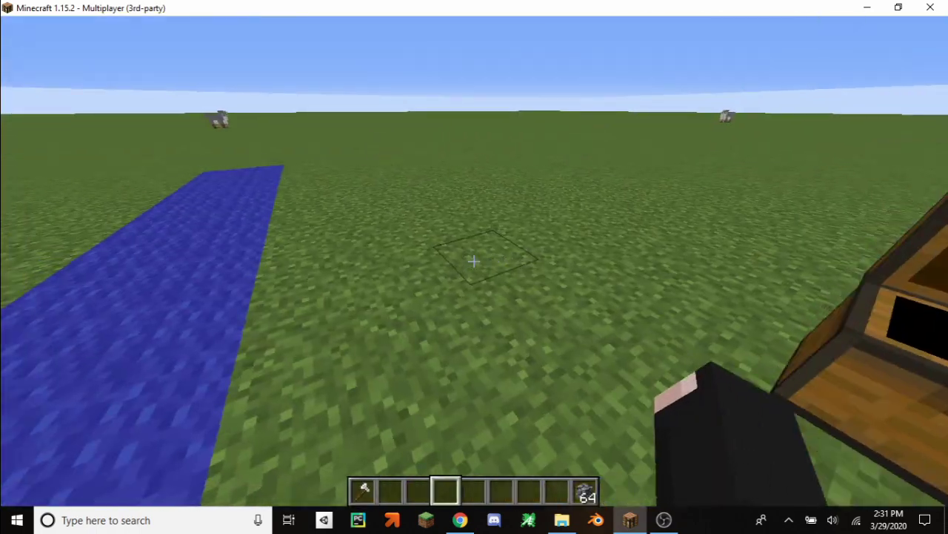
{"action": "scroll", "coordinate": [474, 261], "scroll_direction": "down", "scroll_amount": 4}
{"action": "scroll", "coordinate": [474, 261], "scroll_direction": "down", "scroll_amount": 1}
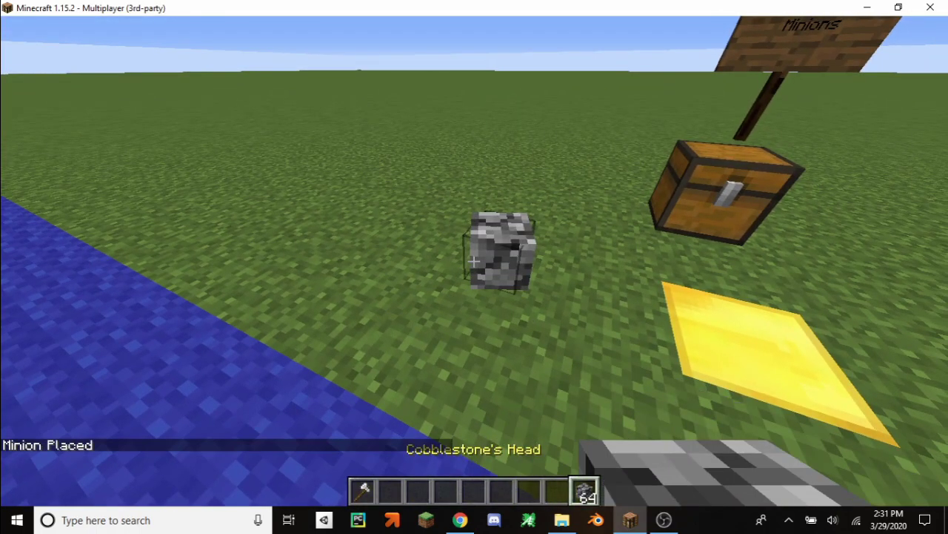
{"action": "scroll", "coordinate": [474, 261], "scroll_direction": "up", "scroll_amount": 1}
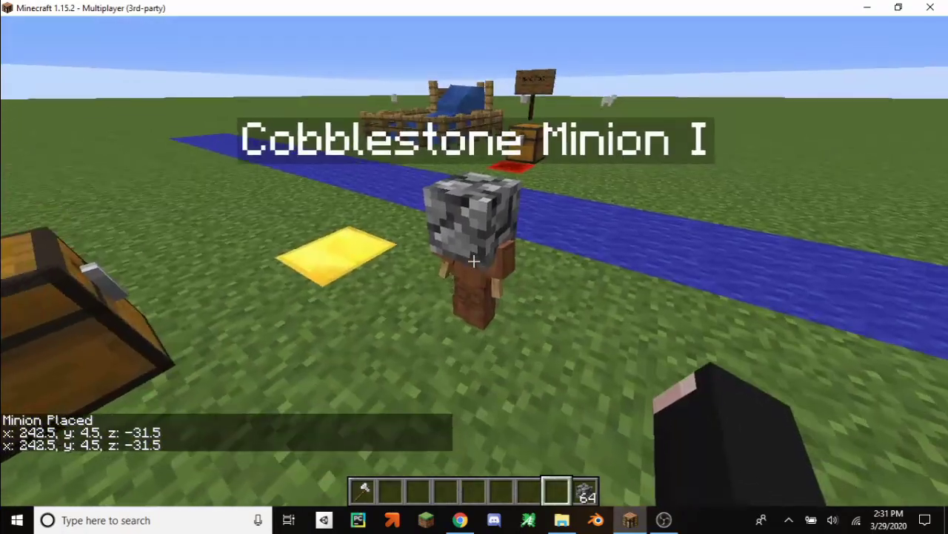
- View the Cobblestone Minion's inventory, break the minion, and switch to front view
{"action": "right_click", "coordinate": [475, 260]}
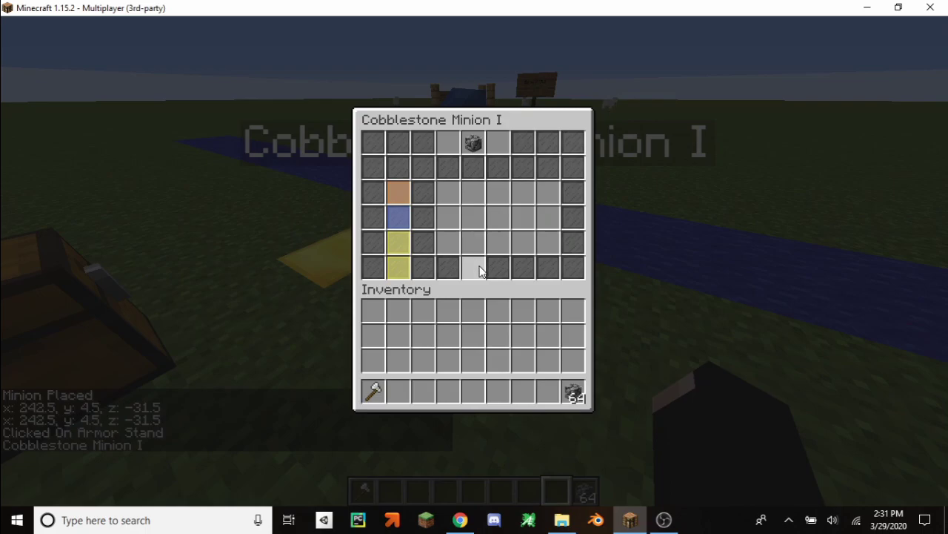
{"action": "key", "text": "Escape"}
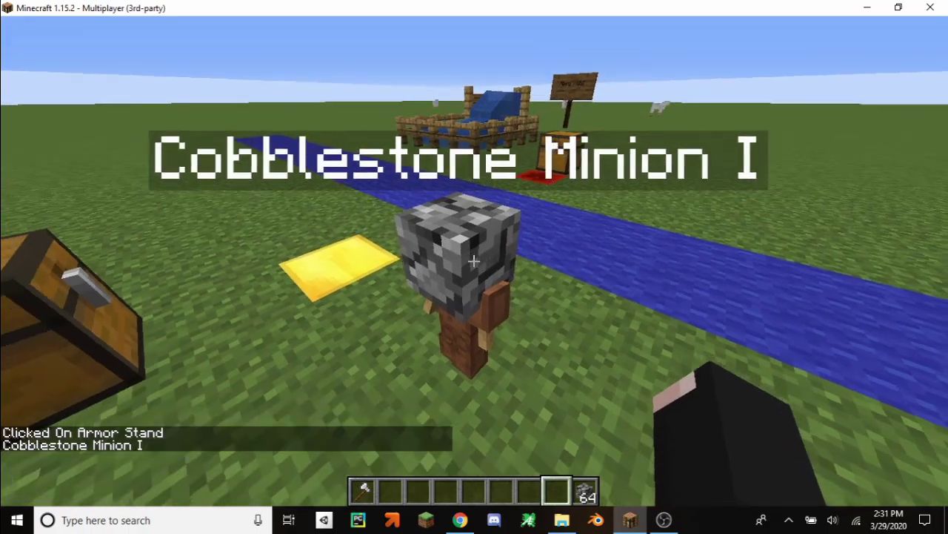
{"action": "left_click", "coordinate": [474, 260]}
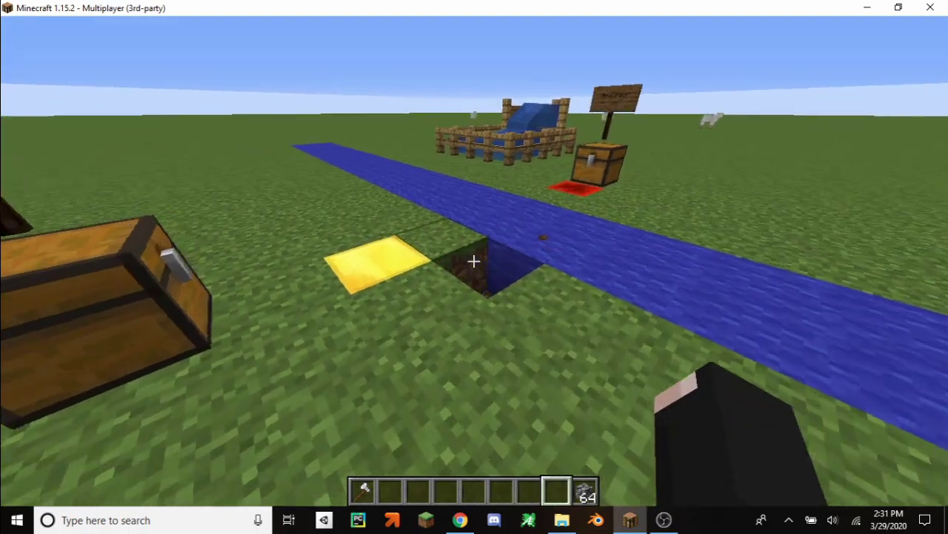
{"action": "scroll", "coordinate": [474, 260], "scroll_direction": "up", "scroll_amount": 1}
{"action": "key", "text": "F5"}
{"action": "key", "text": "F5"}
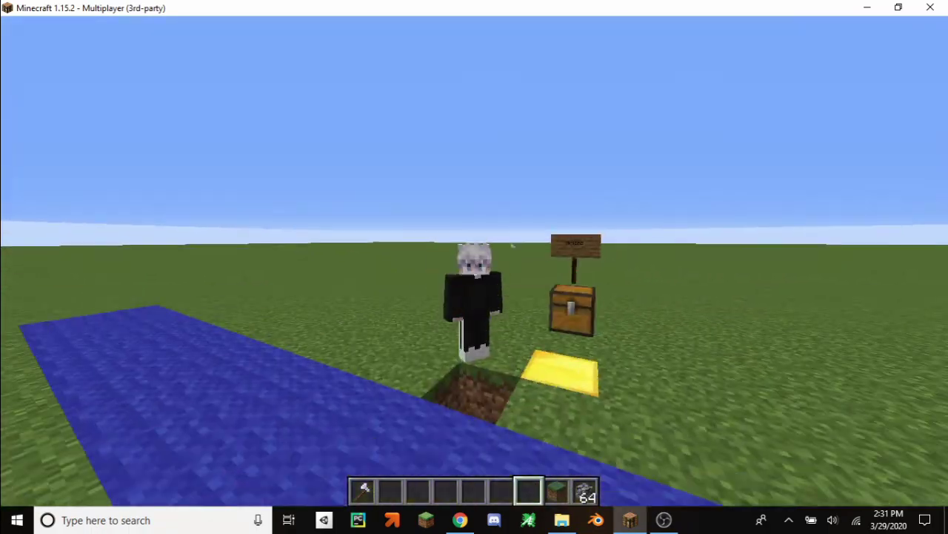